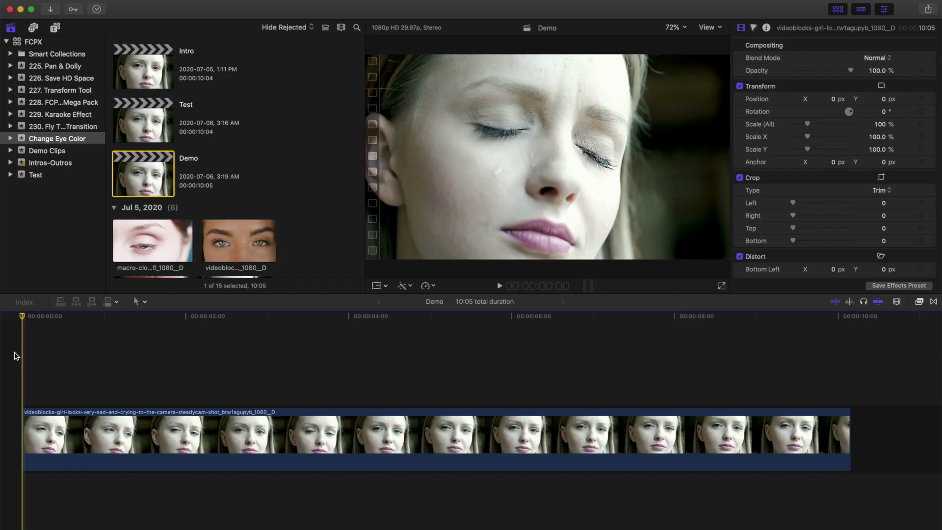
Duplicate the talking-head clip onto the track above and blade the copy at four points
left_click(105, 432, "alt")
left_click_drag(104, 431, 105, 365)
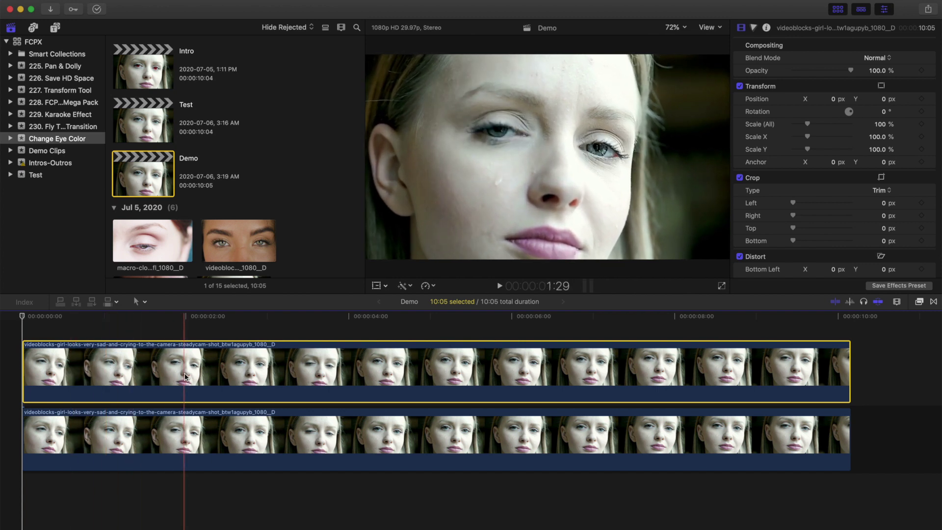
key("super+b")
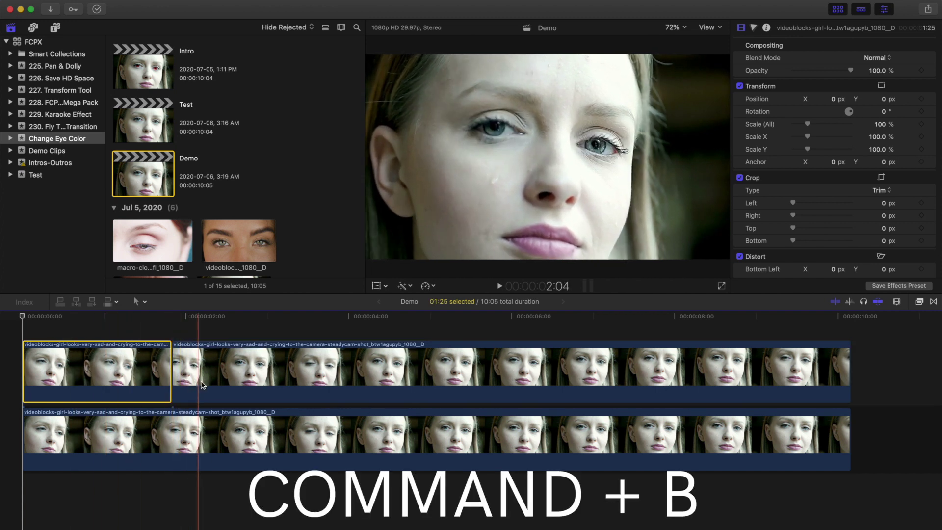
left_click(323, 397)
key("super+b")
left_click(486, 378)
key("super+b")
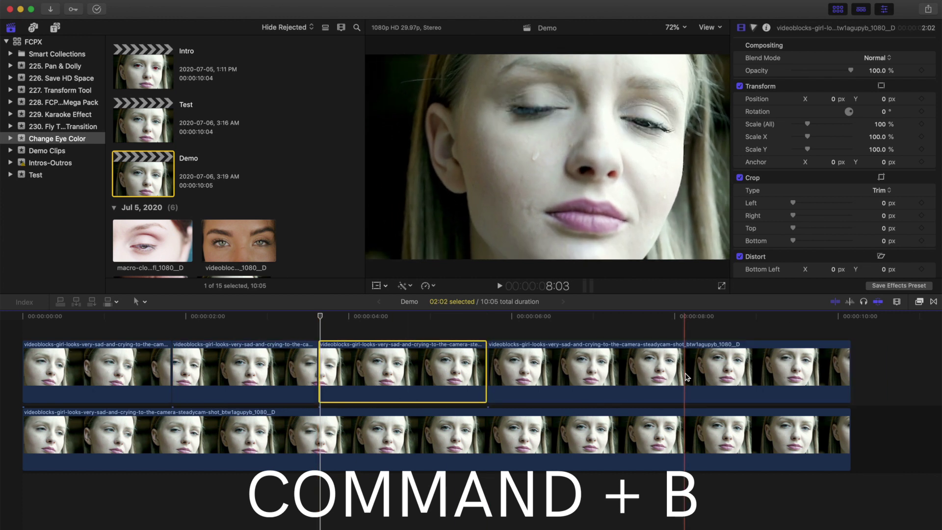
left_click(680, 375)
key("super+b")
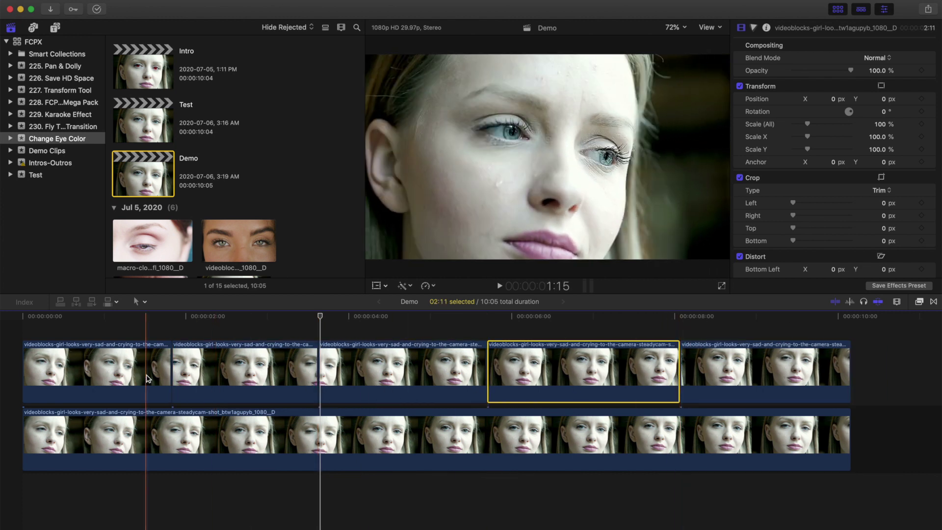
Delete the first and last pieces of the upper copy, keeping the three middle pieces
left_click(119, 373)
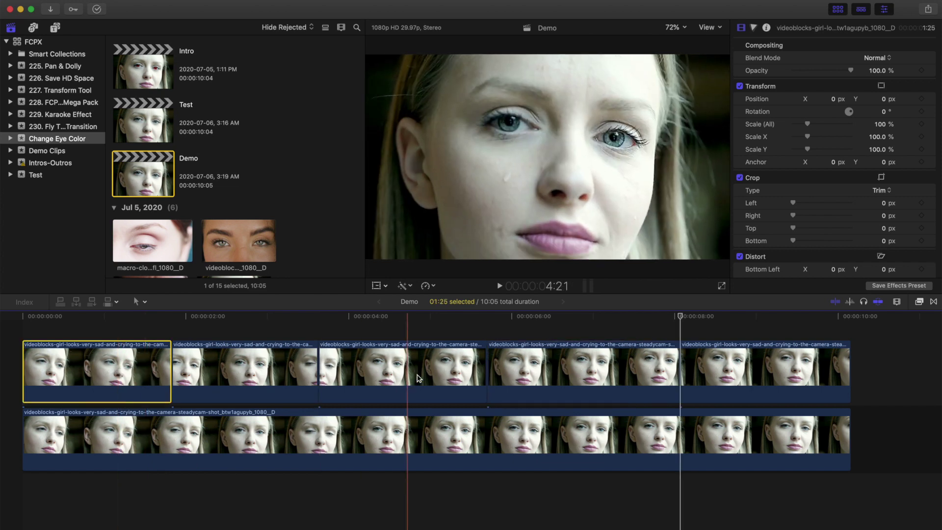
left_click(714, 371)
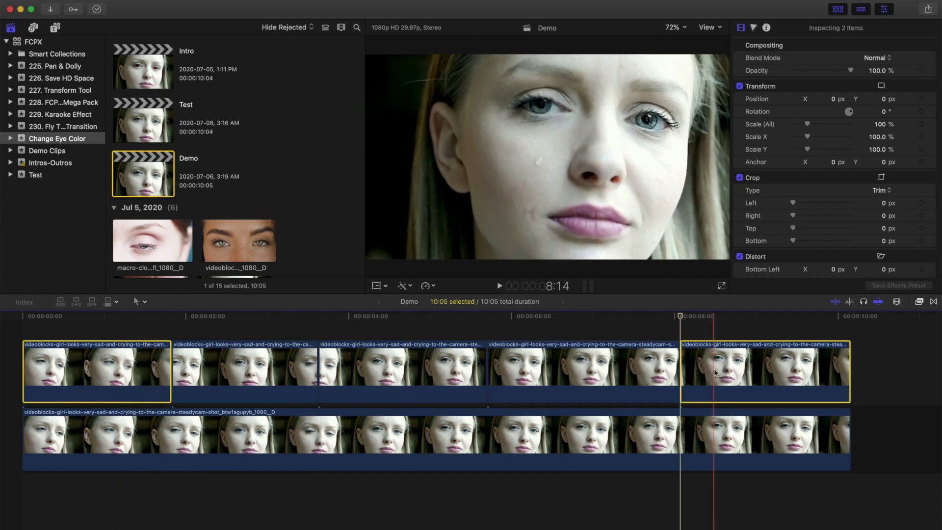
key("Delete")
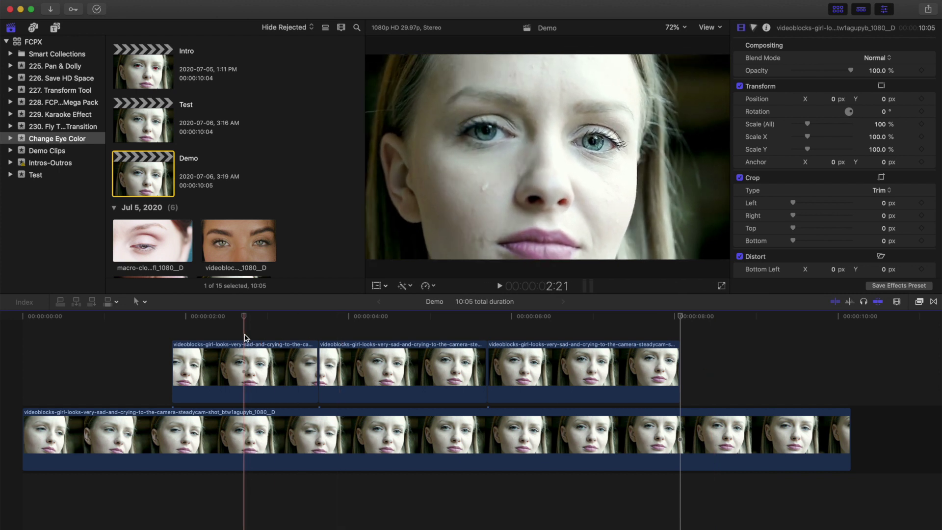
left_click(246, 373)
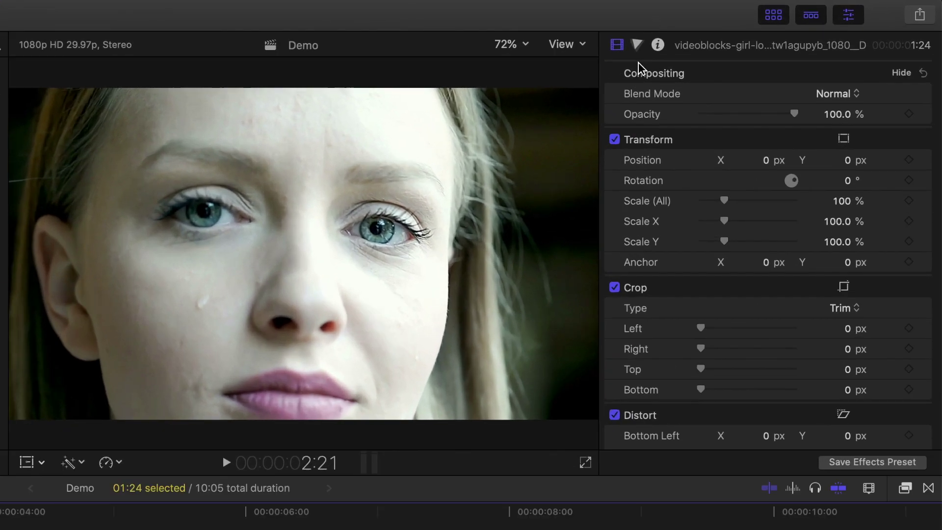
Add a Color Board correction to the first upper clip piece
left_click(754, 28)
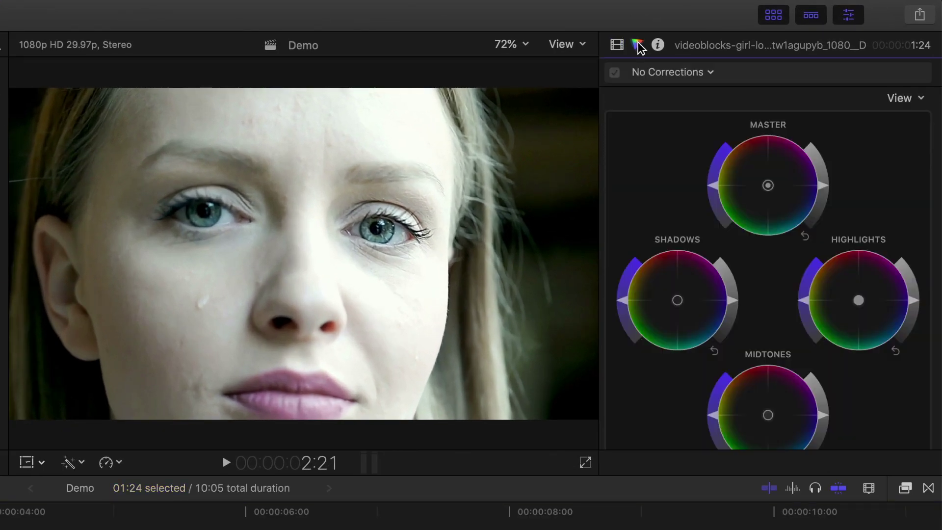
left_click(710, 73)
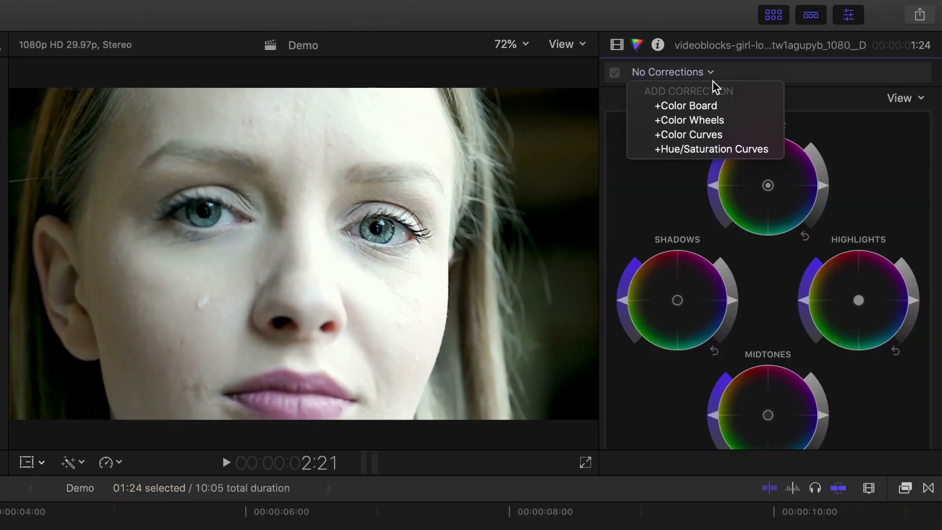
left_click(733, 106)
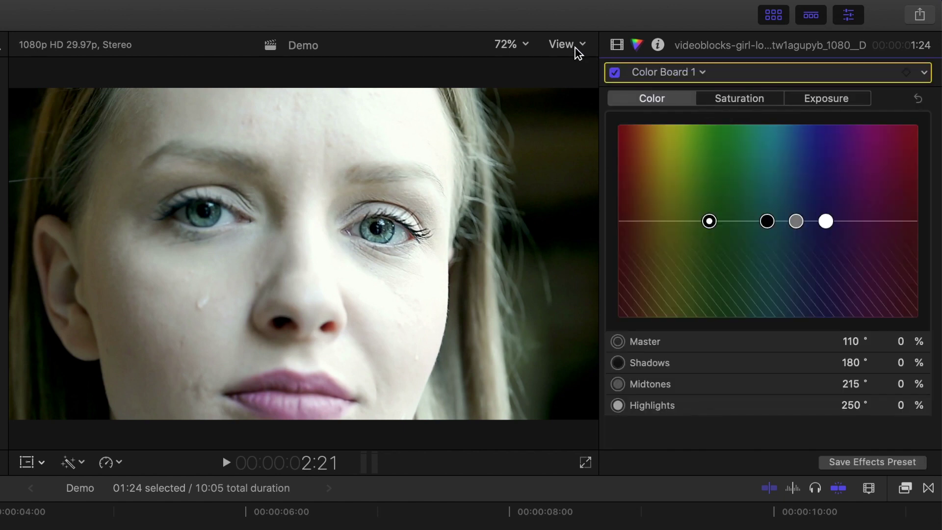
Zoom the viewer to 200%, pan onto one eye, then zoom to 400%
left_click(527, 44)
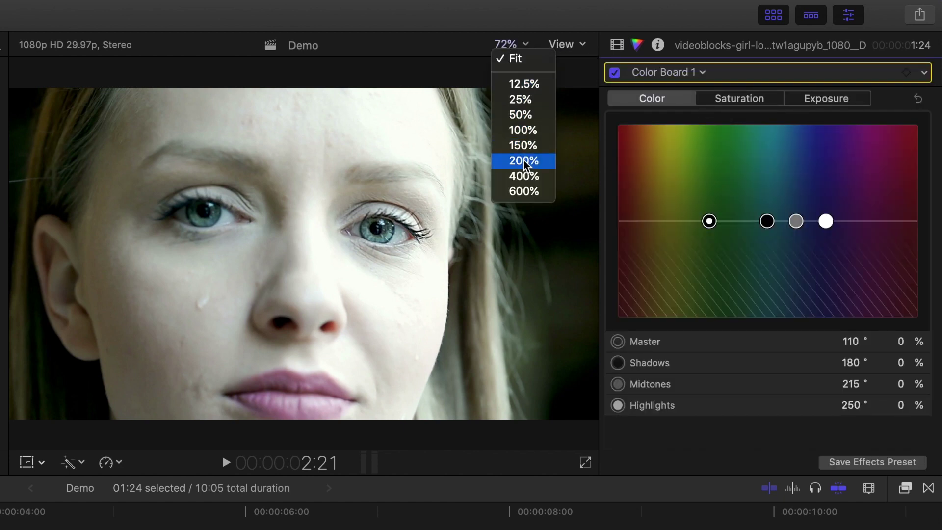
left_click(525, 161)
left_click_drag(563, 250, 563, 253)
left_click(525, 46)
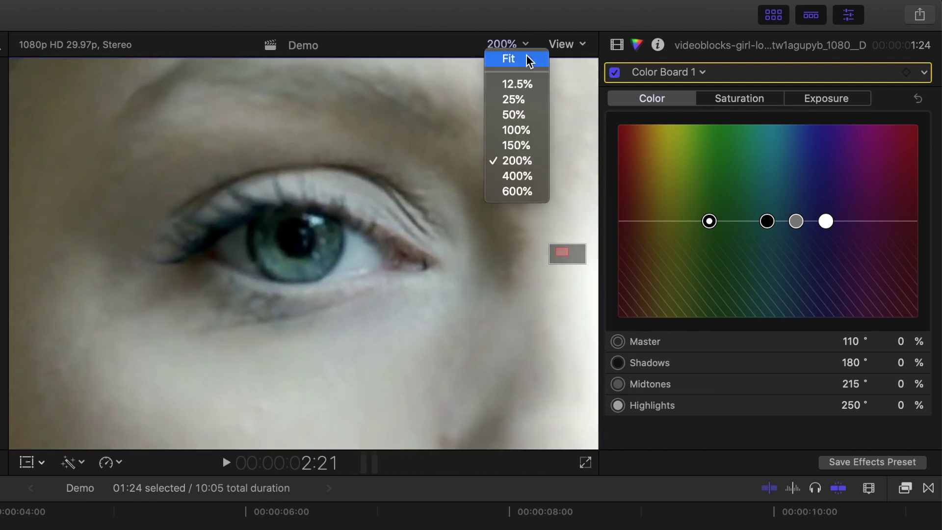
left_click(525, 175)
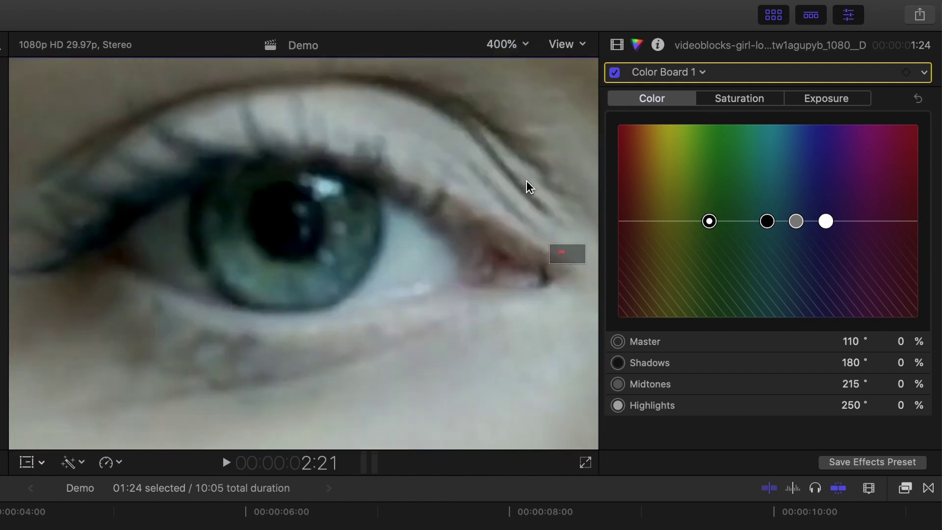
left_click(651, 100)
Push shadows to 119°/24%, midtones to 116°/49% and highlights to 118°/77% green
left_click_drag(766, 223, 716, 202)
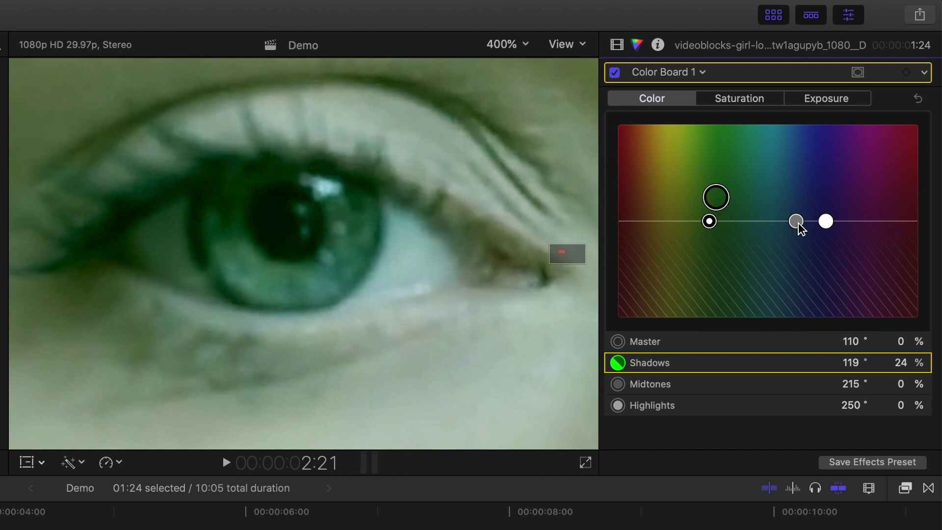
left_click_drag(795, 221, 719, 193)
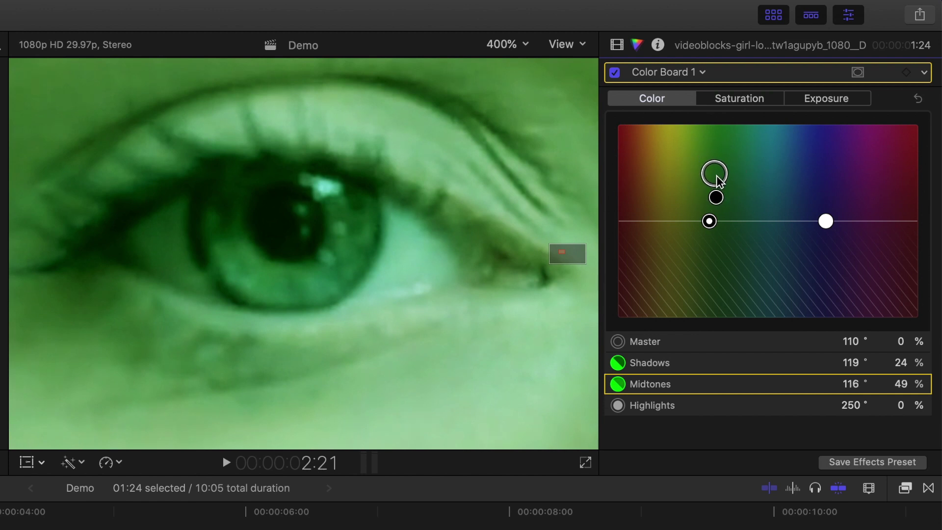
left_click_drag(829, 221, 720, 150)
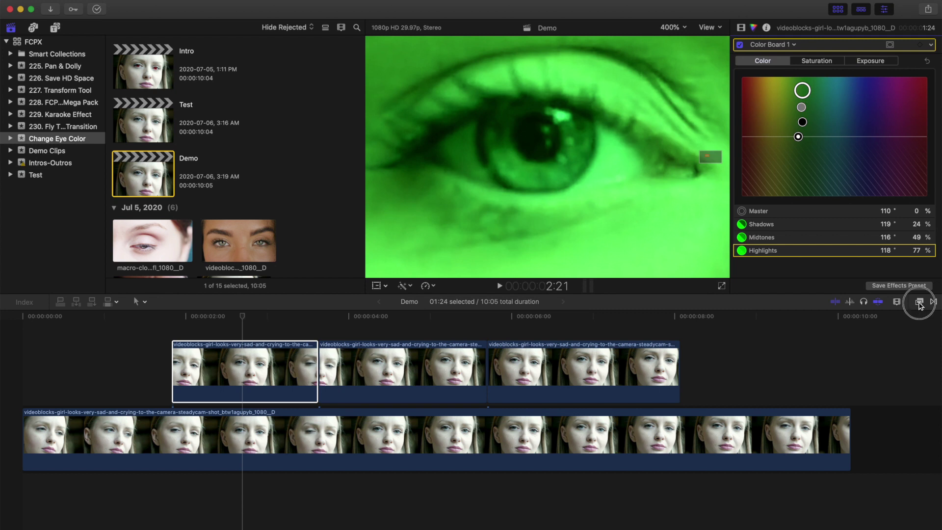
left_click(919, 301)
Apply a Draw Mask to the first upper piece and set its shape to B-Spline
left_click(736, 405)
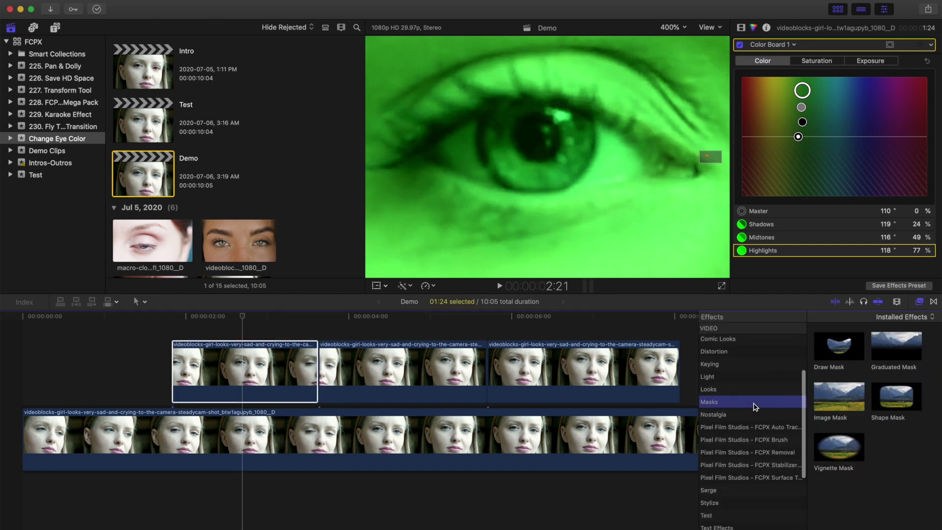
left_click_drag(835, 357, 263, 372)
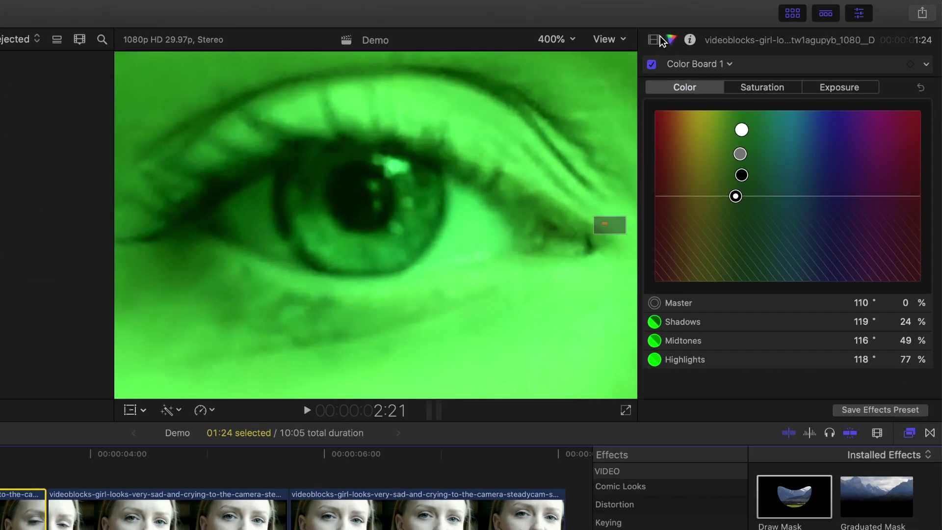
left_click(741, 28)
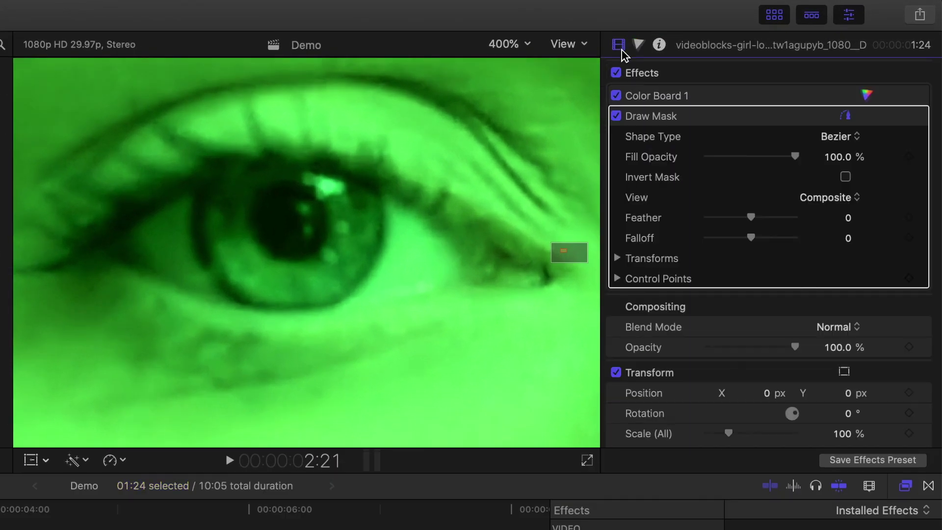
left_click(861, 145)
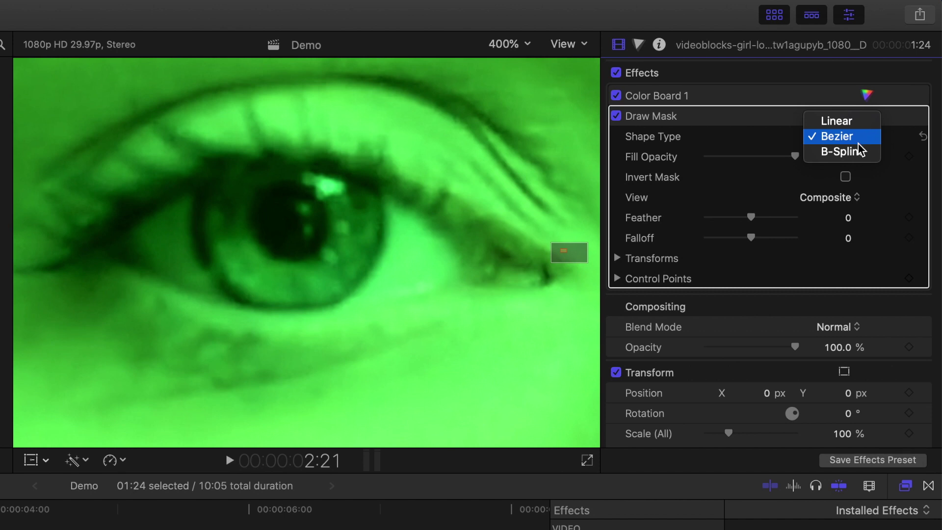
left_click(858, 151)
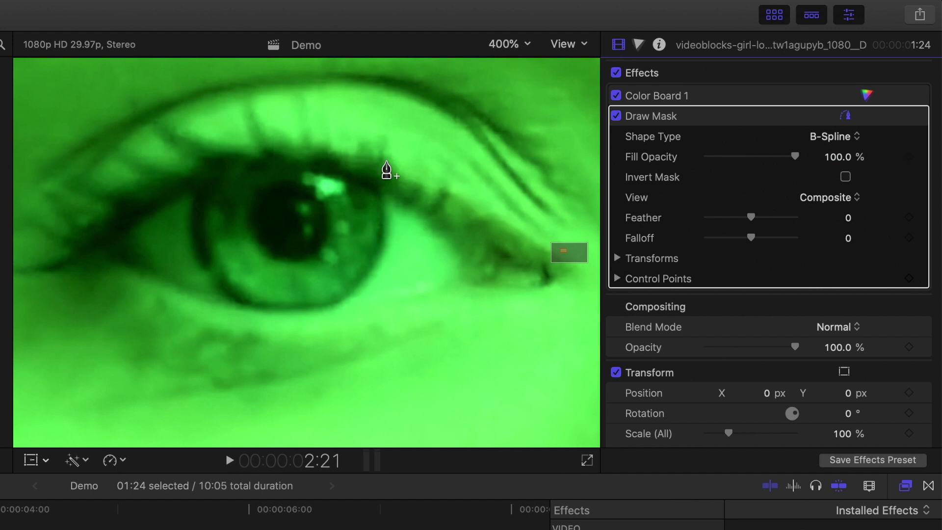
Trace a closed ring of eleven mask points around the iris edge
left_click(284, 184)
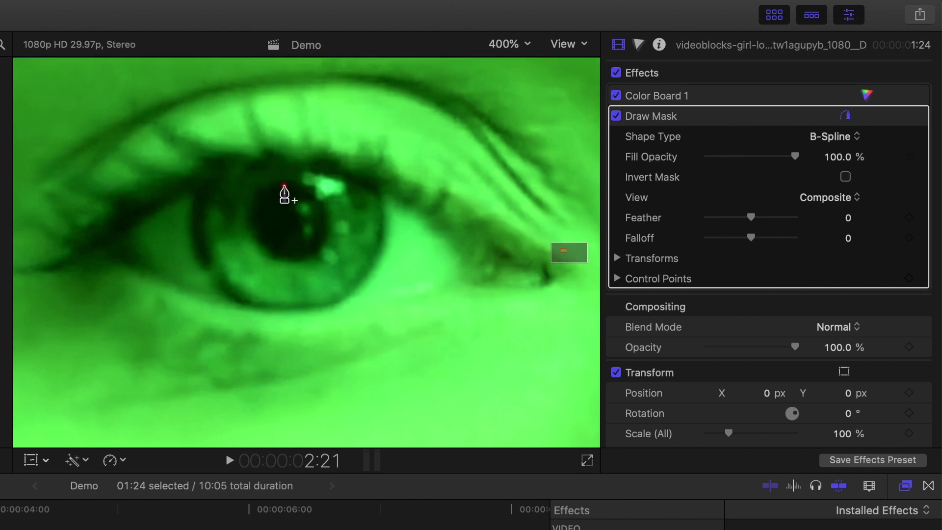
left_click(322, 190)
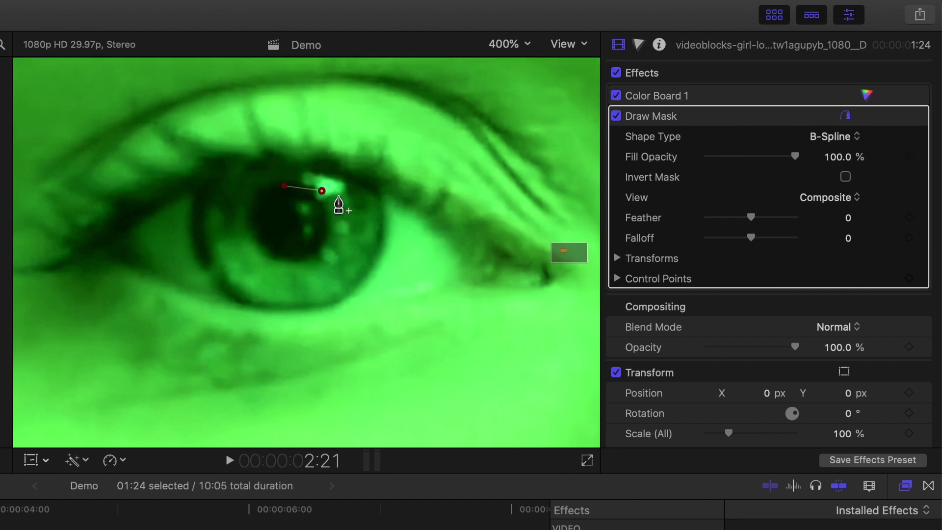
left_click(352, 200)
left_click(358, 227)
left_click(347, 256)
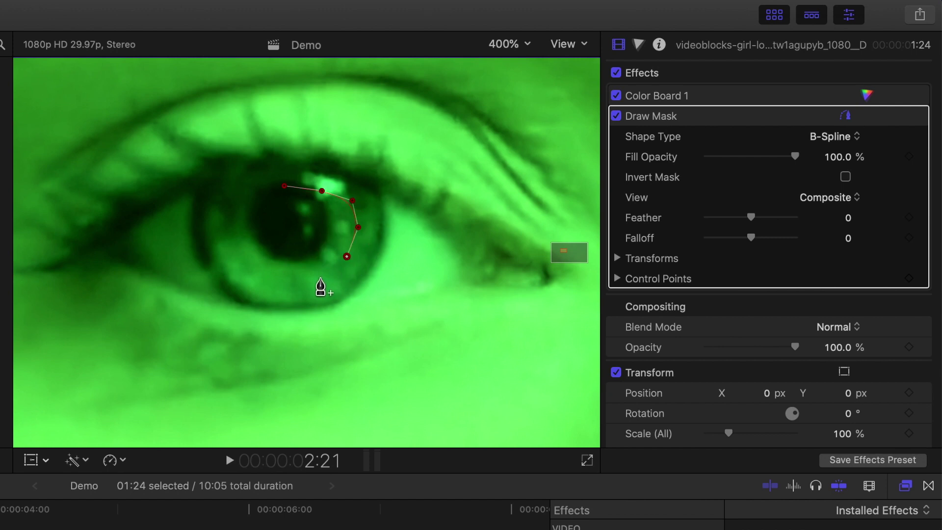
left_click(320, 278)
left_click(286, 278)
left_click(253, 278)
left_click(234, 256)
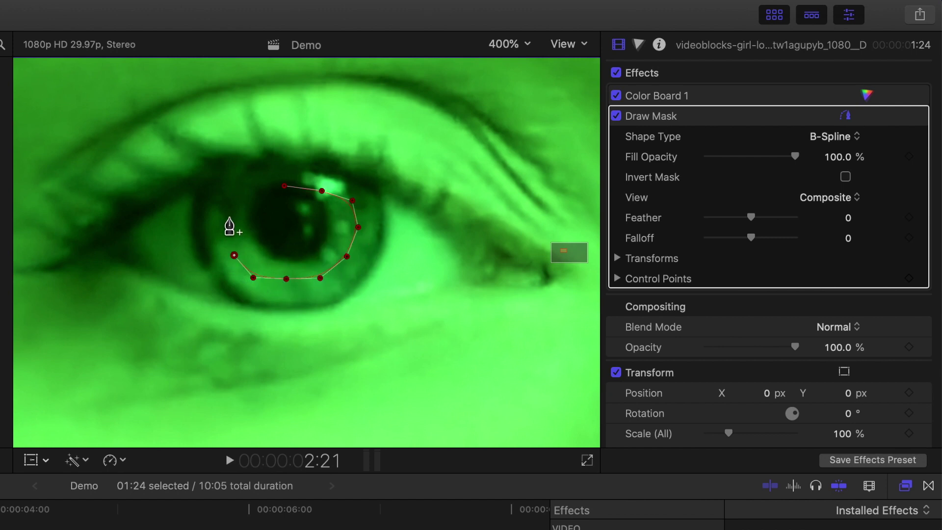
left_click(229, 217)
left_click(252, 191)
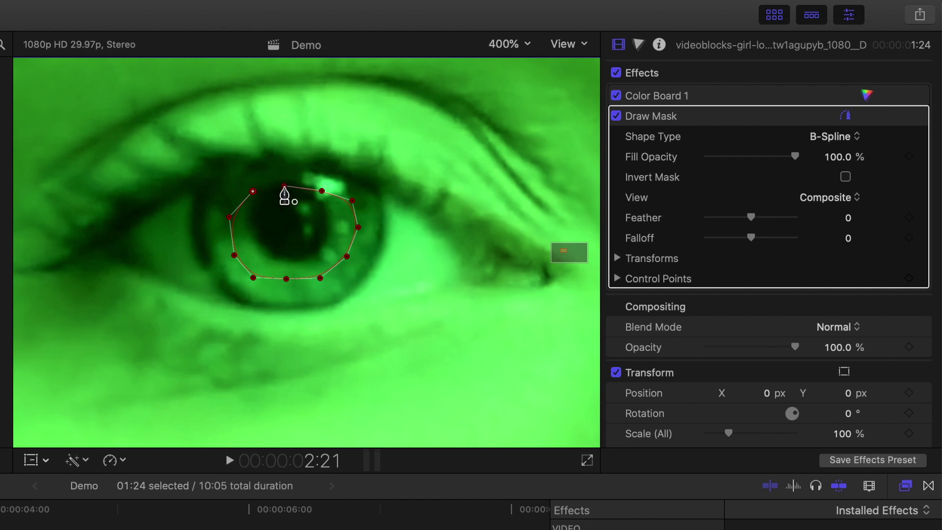
left_click(284, 185)
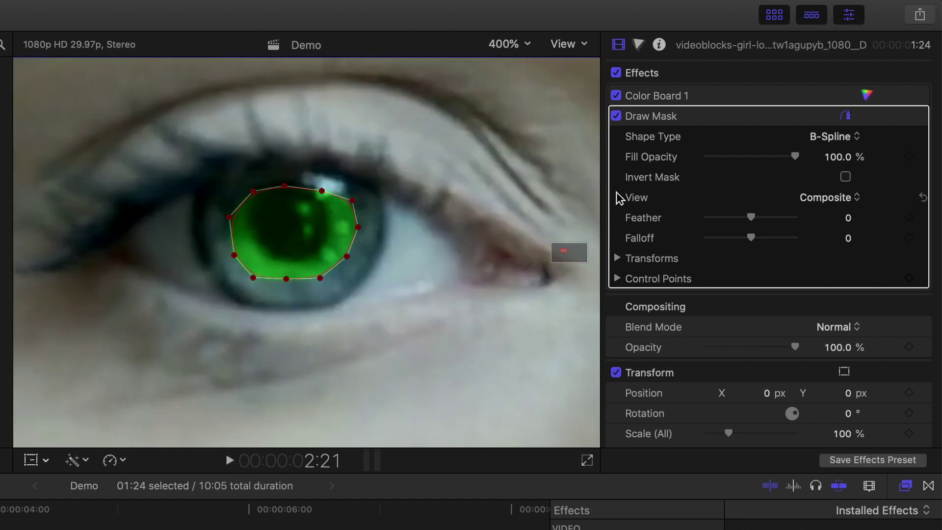
Feather the iris mask to 31, refine its points to the iris edge, and keyframe the control points
left_click_drag(755, 217, 767, 219)
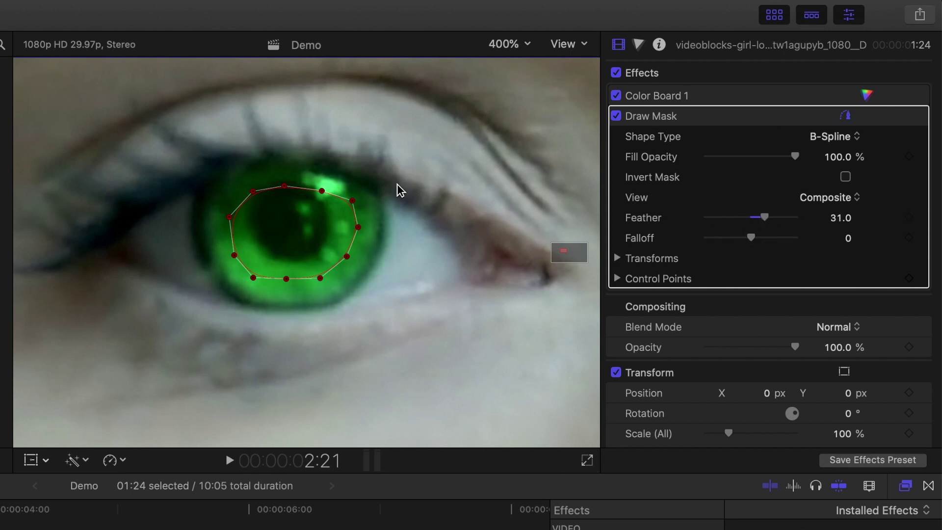
mouse_move(285, 186)
left_mouse_down()
mouse_move(288, 193)
mouse_move(258, 200)
mouse_move(283, 195)
left_mouse_up()
left_click_drag(324, 195, 355, 205)
left_click(909, 278)
Keyframe the mask's Position, Rotation and Scale at 2:21, then step back to 2:20
left_click(618, 258)
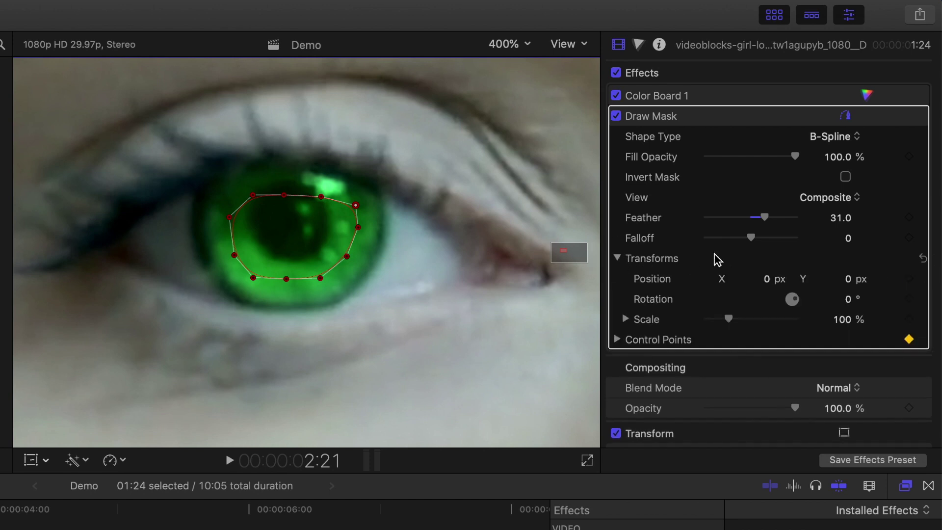
left_click(908, 278)
left_click(909, 299)
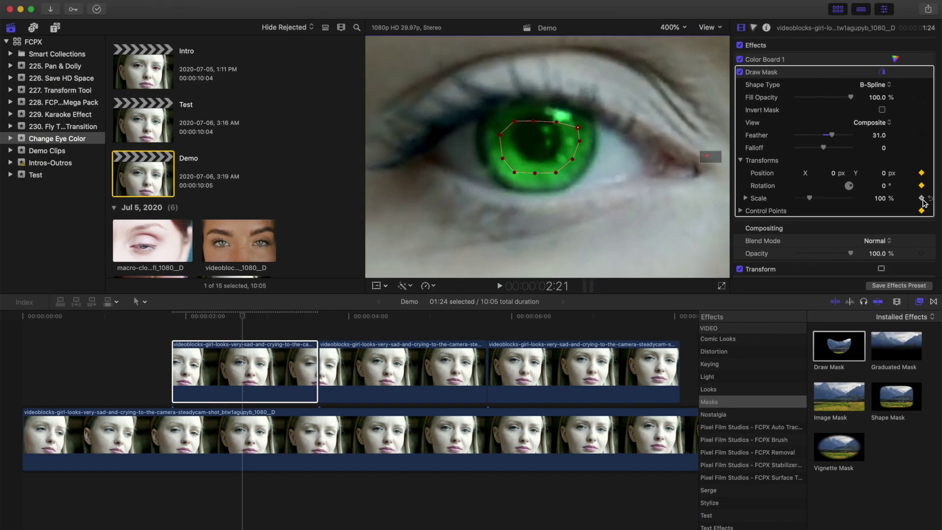
left_click(921, 199)
left_click(240, 324)
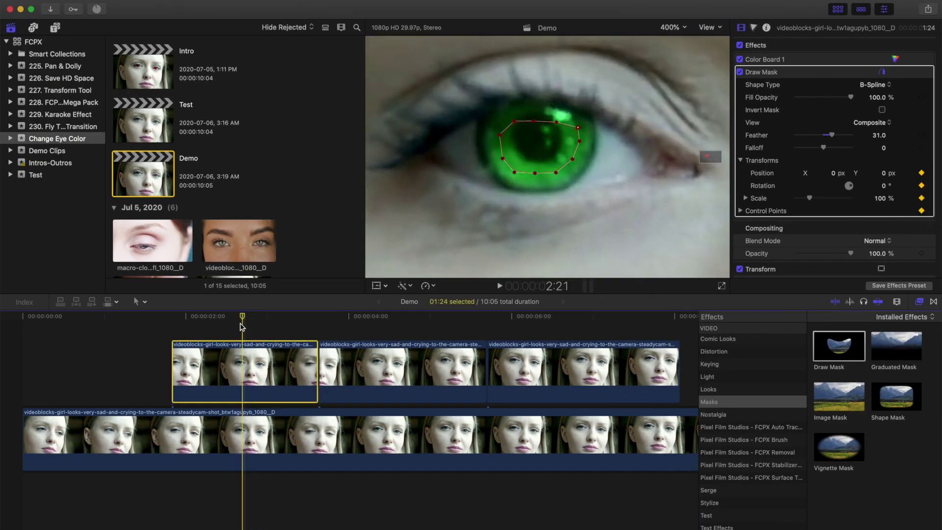
key("Left")
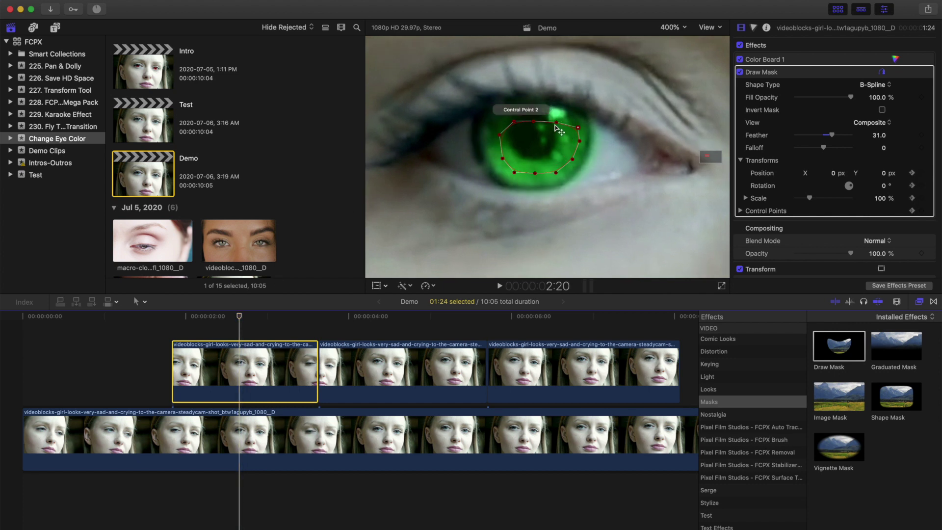
Step back from 2:20 to 1:28, moving and narrowing the mask to follow the closing iris
mouse_move(542, 150)
left_mouse_down()
mouse_move(516, 129)
mouse_move(531, 122)
left_mouse_up()
key("Left")
key("Left")
key("Left")
key("Left")
key("Left")
key("Left")
key("Left")
key("Left")
key("Left")
key("Left")
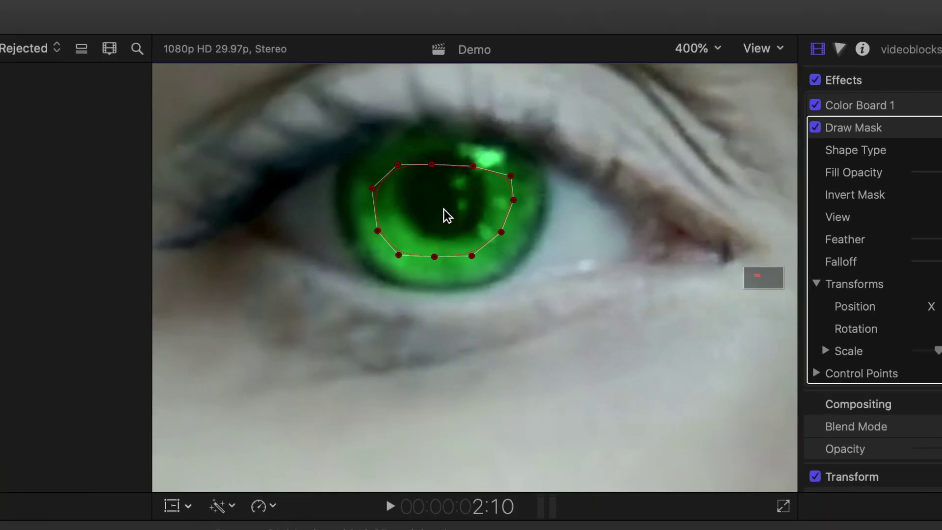
mouse_move(399, 166)
left_mouse_down()
mouse_move(480, 200)
mouse_move(627, 214)
left_mouse_up()
key("Left")
key("Left")
key("Left")
key("Left")
key("Left")
key("Left")
key("Left")
key("Left")
key("Left")
key("Left")
left_click_drag(553, 209, 557, 236)
key("Left")
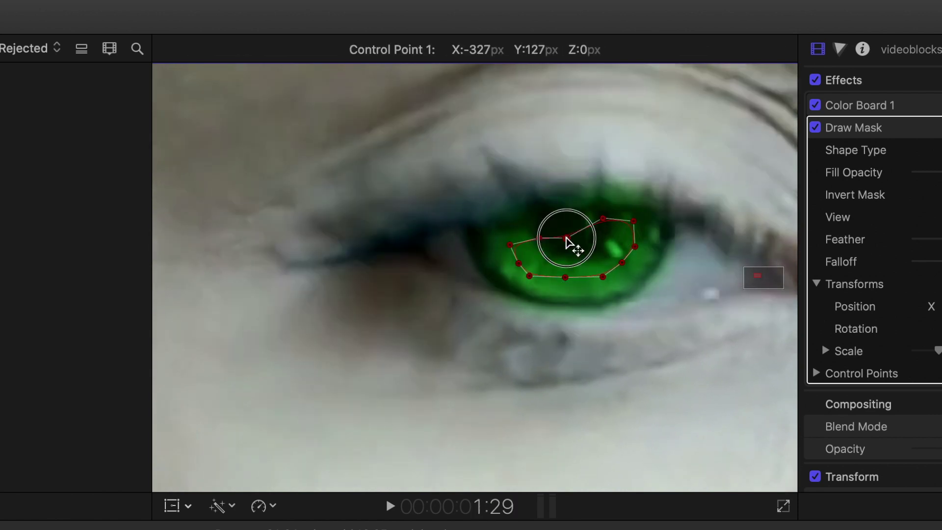
left_click_drag(630, 255, 637, 263)
key("Left")
left_click_drag(517, 252, 621, 272)
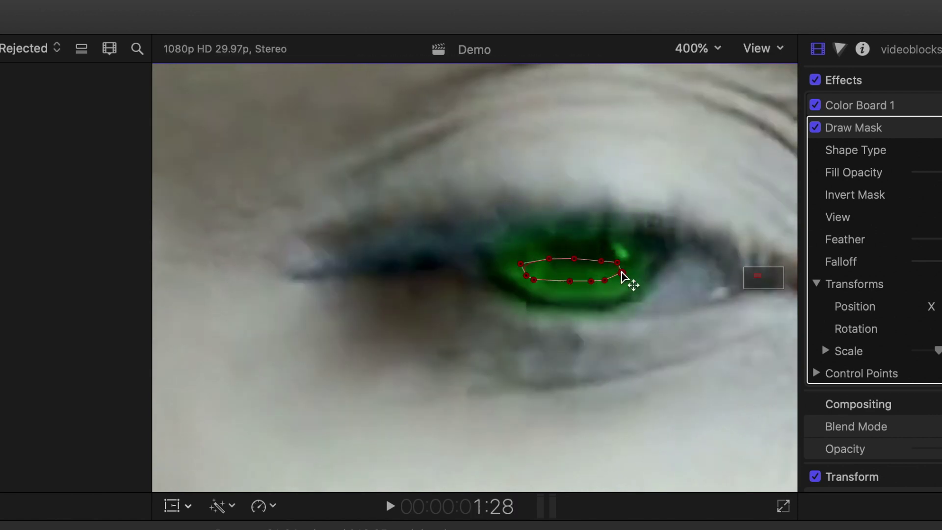
key("Left")
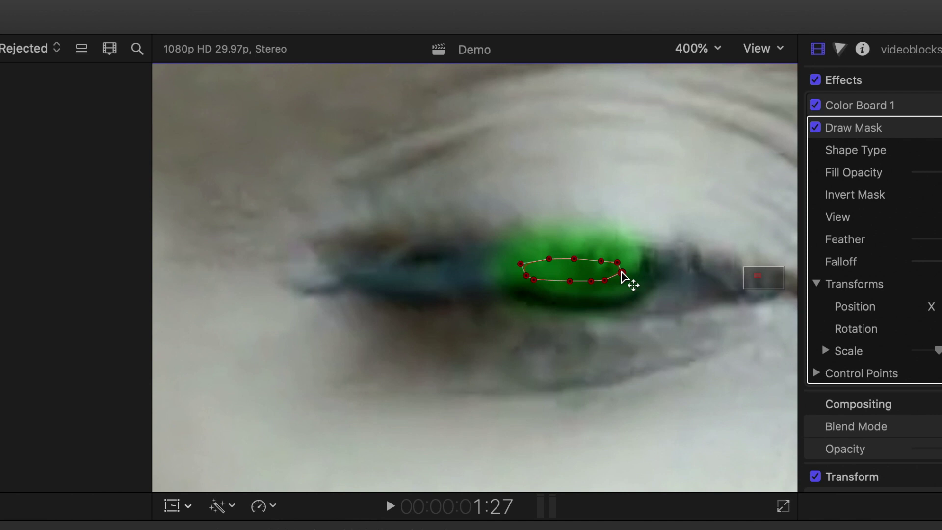
key("Right")
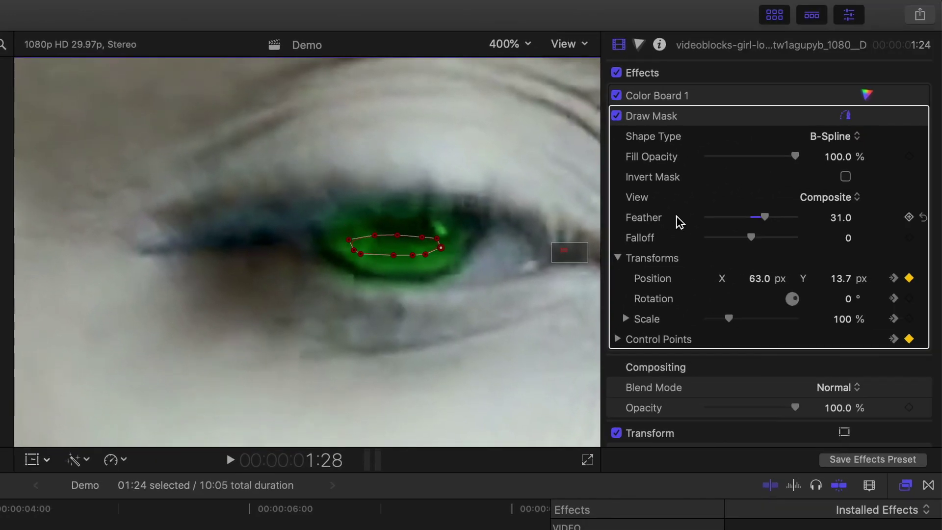
left_click(909, 157)
At frame 1:27, lower the mask's Fill Opacity to 15.18%
key("Left")
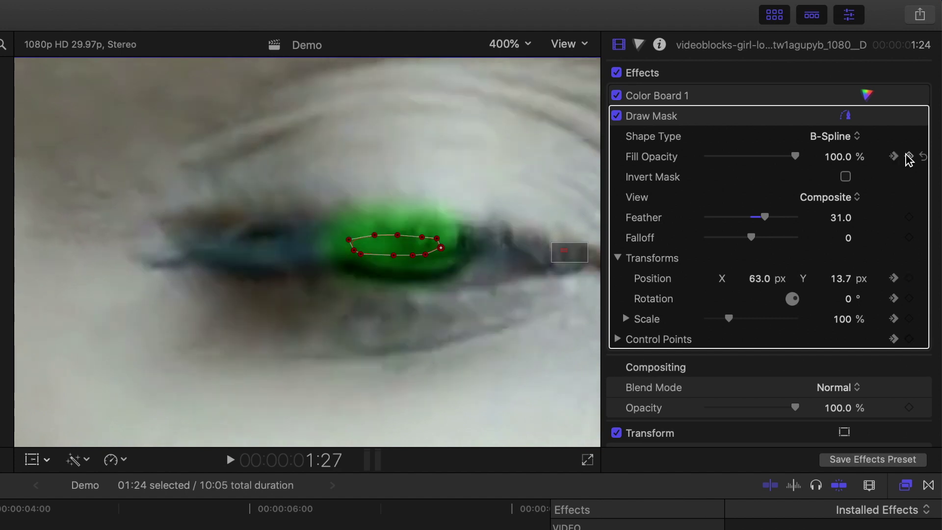
left_click_drag(797, 155, 707, 160)
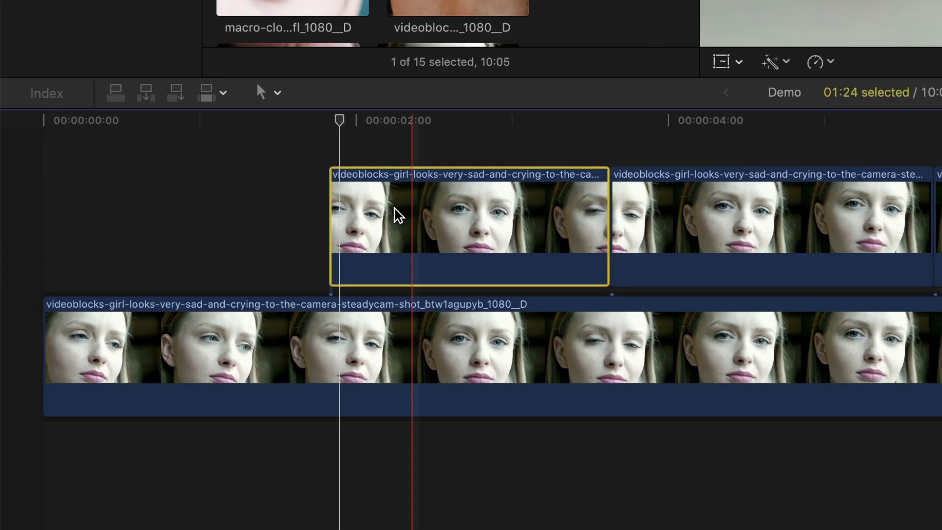
Track the mask forward to 3:18, fade Fill Opacity to 0%, and fit the viewer to the frame
key("ctrl+v")
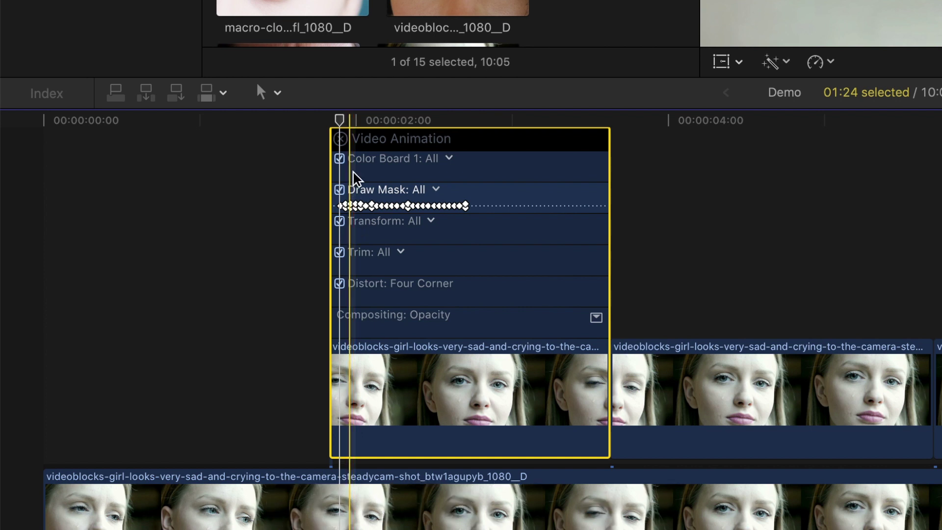
left_click_drag(339, 123, 466, 150)
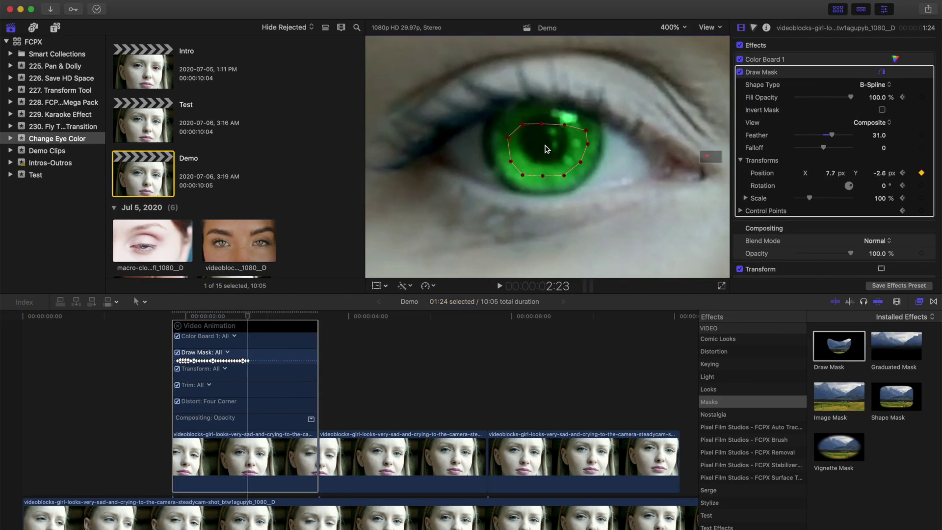
mouse_move(546, 147)
left_mouse_down()
mouse_move(671, 152)
mouse_move(614, 132)
mouse_move(617, 157)
left_mouse_up()
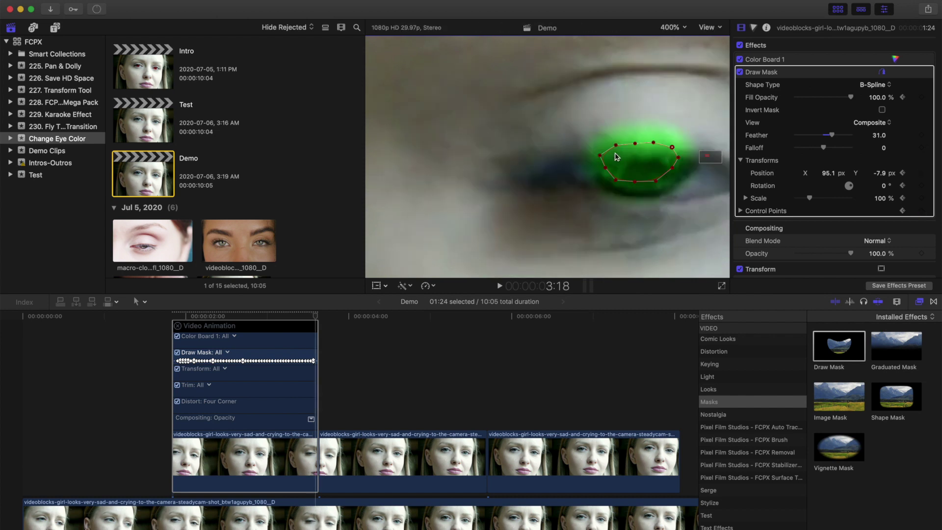
key("super+equal")
left_click_drag(488, 169, 564, 182)
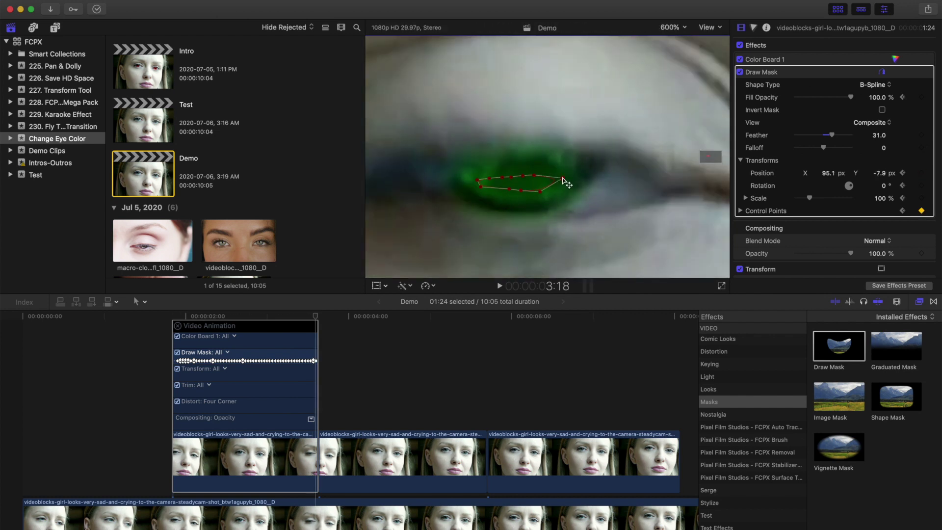
left_click_drag(850, 97, 794, 98)
left_click(685, 28)
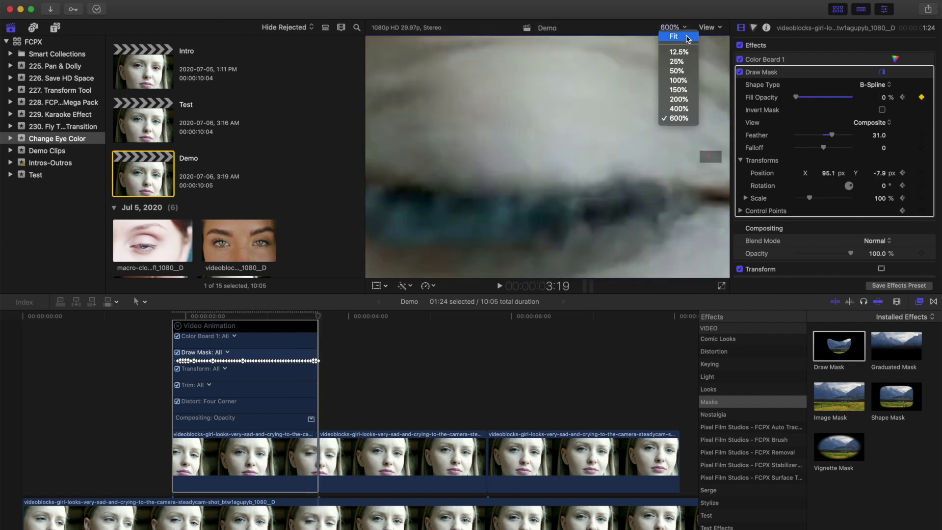
left_click(686, 38)
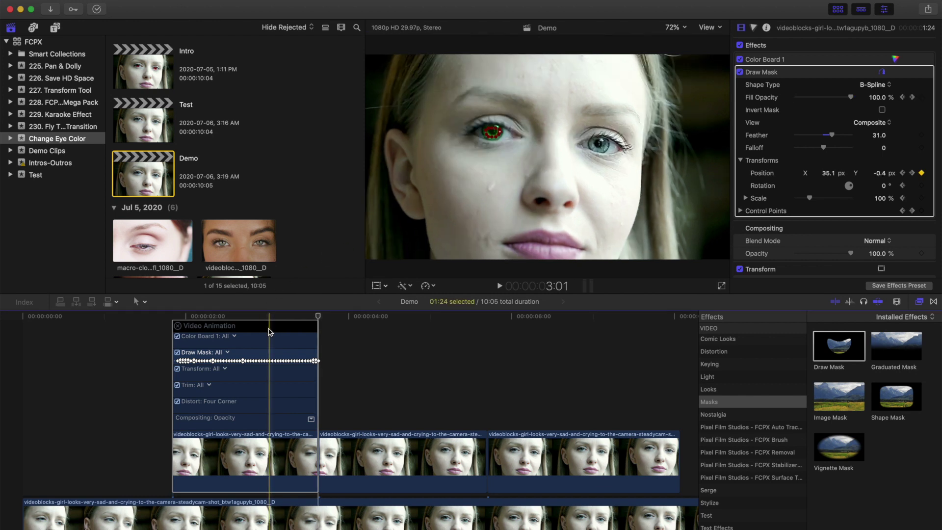
Close the animation editor, duplicate the masked clip into the lane above, and reset its mask
left_click(178, 325)
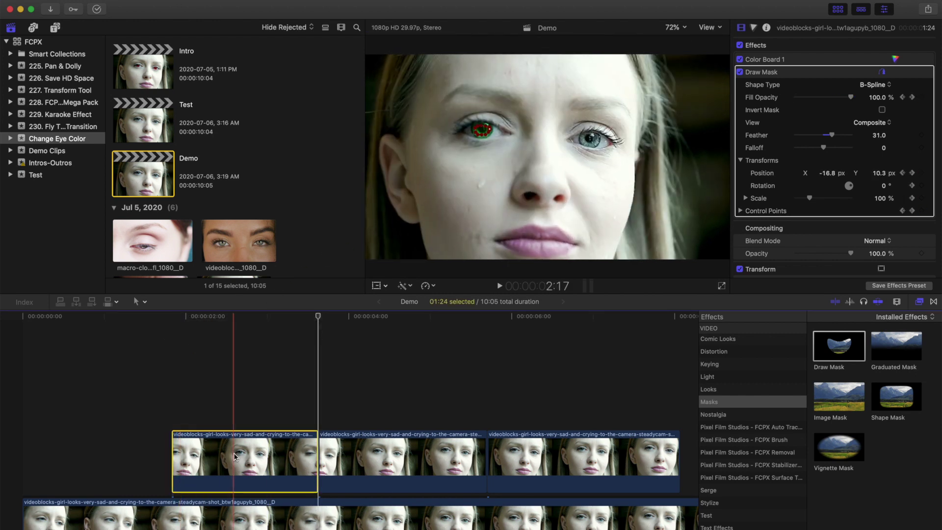
left_click_drag(234, 455, 236, 403)
left_click(235, 403)
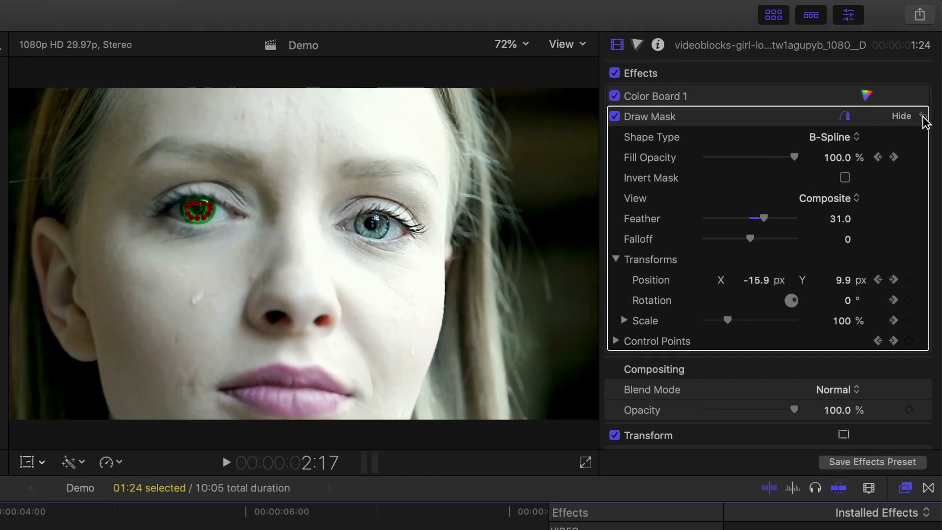
left_click(922, 117)
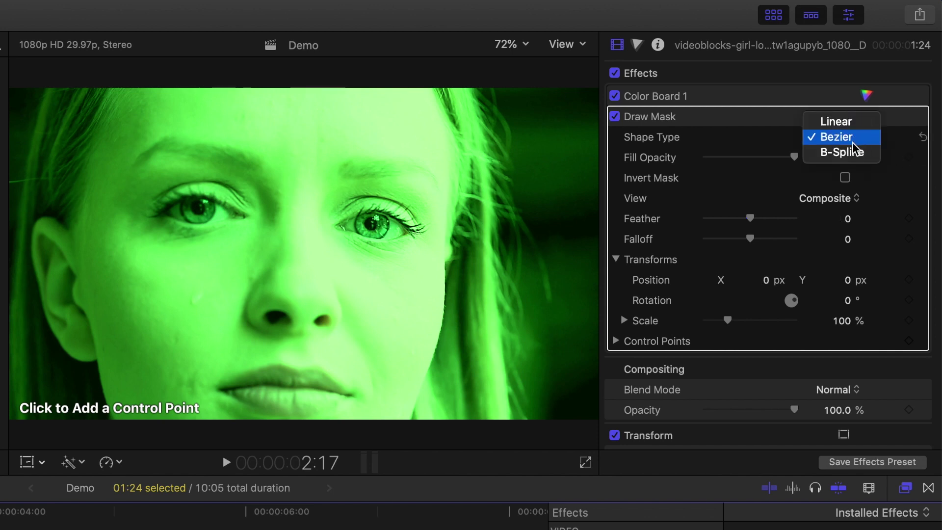
Set the mask Shape Type to B-Spline and zoom the viewer to 400% on the second eye
left_click(842, 152)
left_click(526, 46)
left_click(523, 173)
left_click_drag(563, 252, 567, 251)
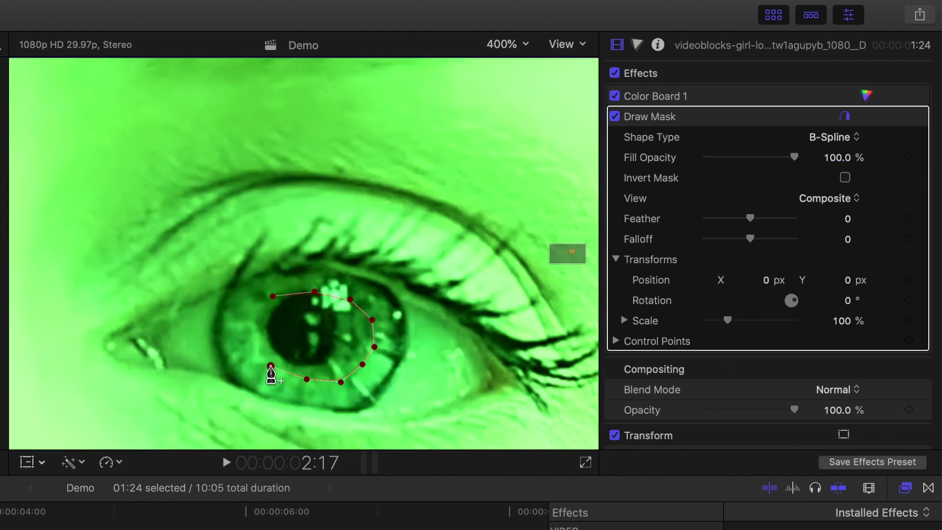
Close the mask around the second iris, feather it to 39.0 and flatten its upper edge
left_click(272, 297)
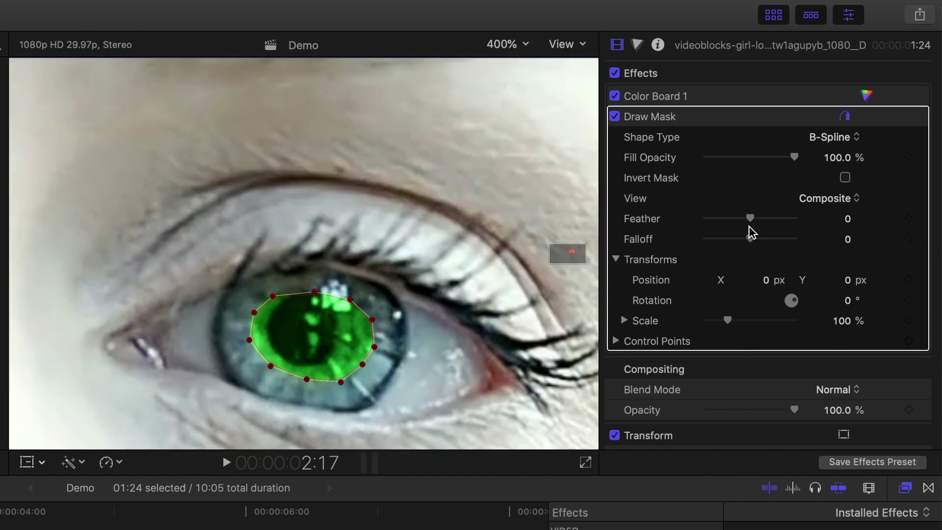
left_click_drag(752, 222, 768, 223)
left_click_drag(272, 296, 368, 326)
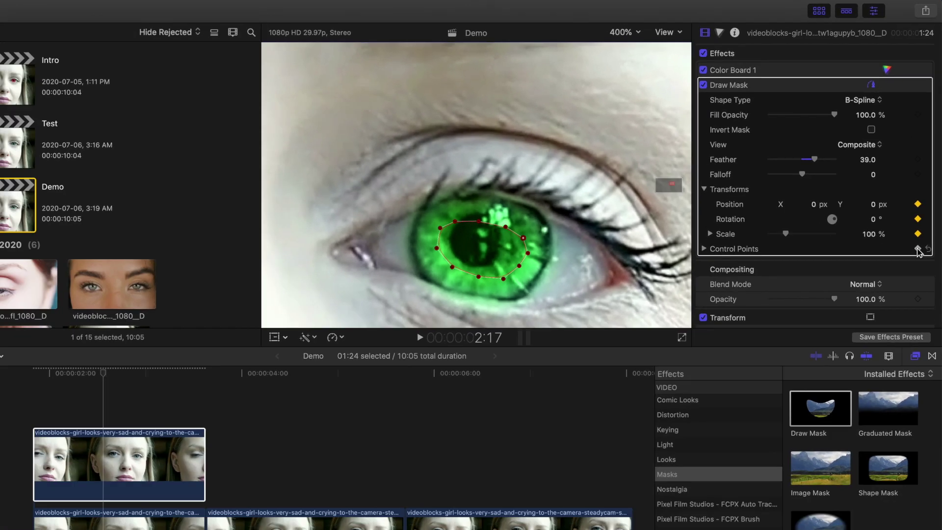
Step back through earlier frames, moving the green iris mask onto the eye at each one
left_click_drag(318, 344, 331, 330)
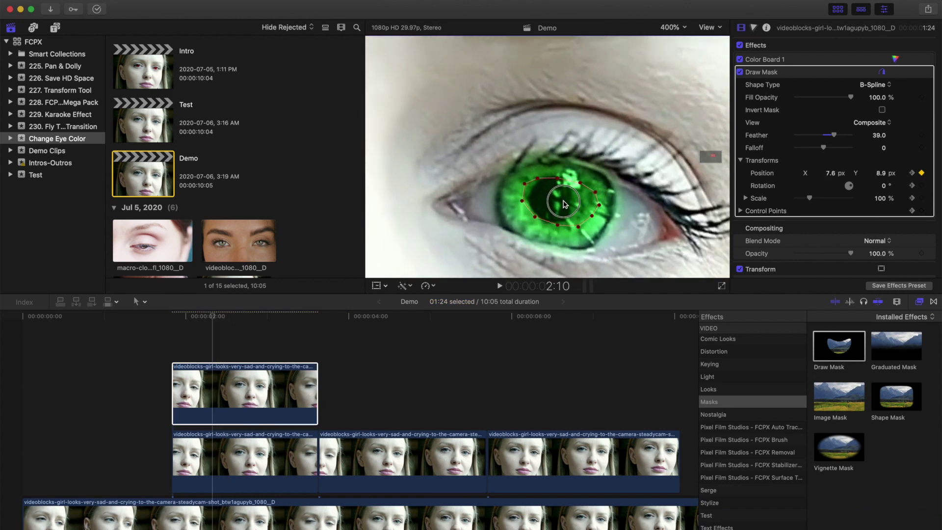
key("Left")
key("Left")
key("Left")
key("Left")
key("Left")
key("Left")
mouse_move(564, 204)
left_mouse_down()
mouse_move(578, 161)
mouse_move(618, 167)
mouse_move(640, 194)
left_mouse_up()
key("Left")
key("Left")
key("Left")
key("Left")
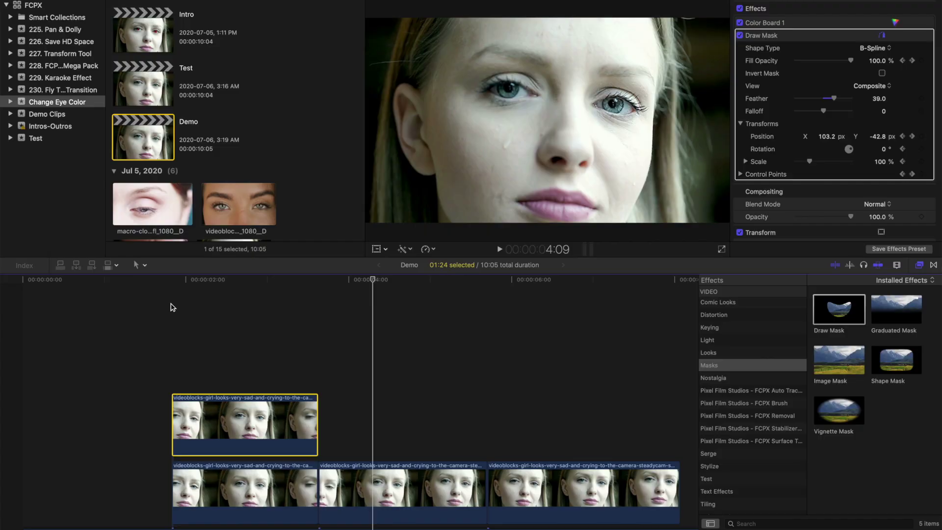
Add a Color Board correction to the clip following the blink
left_click(376, 481)
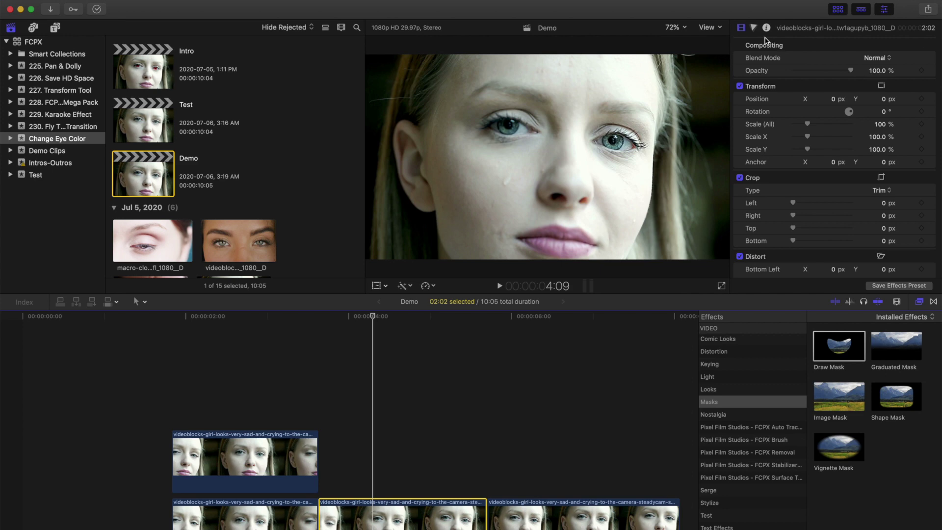
left_click(754, 28)
left_click(765, 44)
left_click(775, 62)
Zoom to 400% on the eye; push shadows to 239°/19% and midtones to 240°/35% blue
left_click(675, 27)
left_click(676, 110)
left_click_drag(707, 156, 710, 157)
left_click_drag(833, 136, 865, 126)
left_click_drag(852, 136, 865, 109)
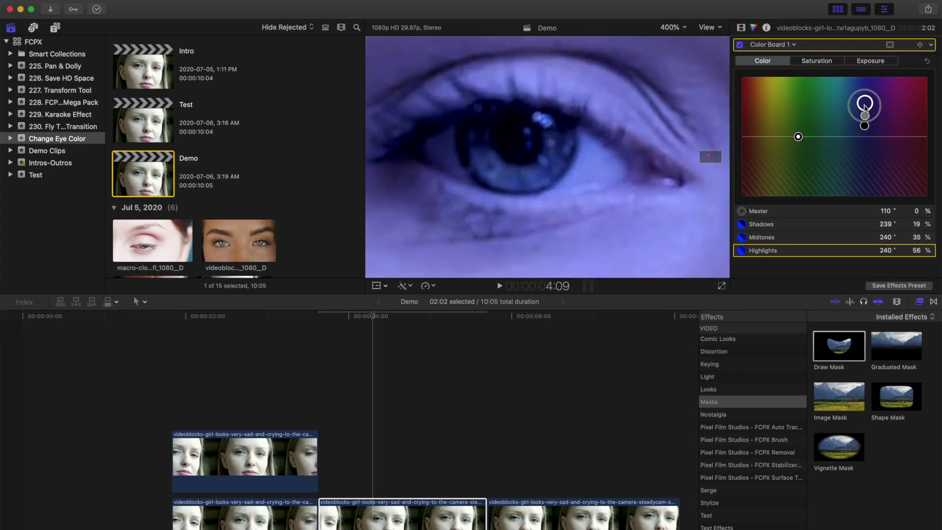
Apply a Draw Mask and outline the iris with six control points
left_click(739, 28)
double_click(838, 346)
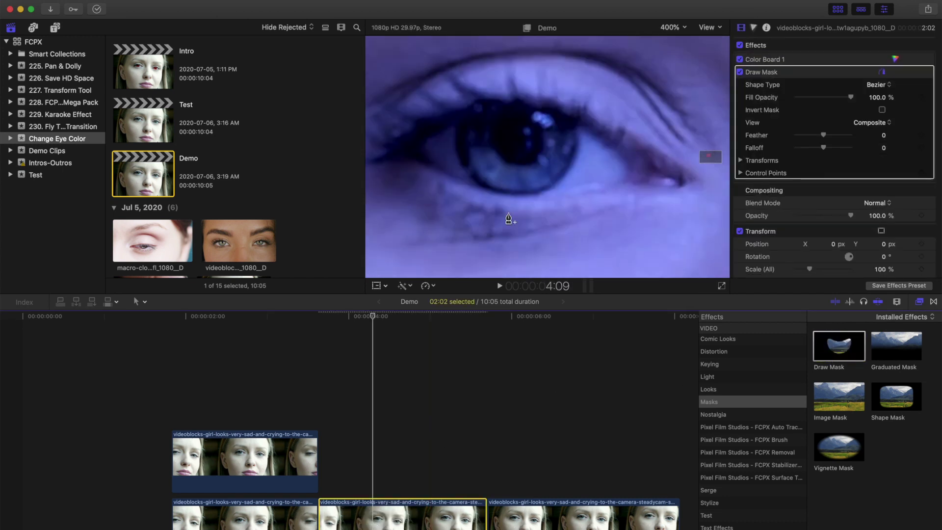
left_click(514, 125)
left_click(535, 126)
left_click(550, 133)
left_click(550, 153)
left_click(482, 145)
left_click(494, 129)
left_click(514, 125)
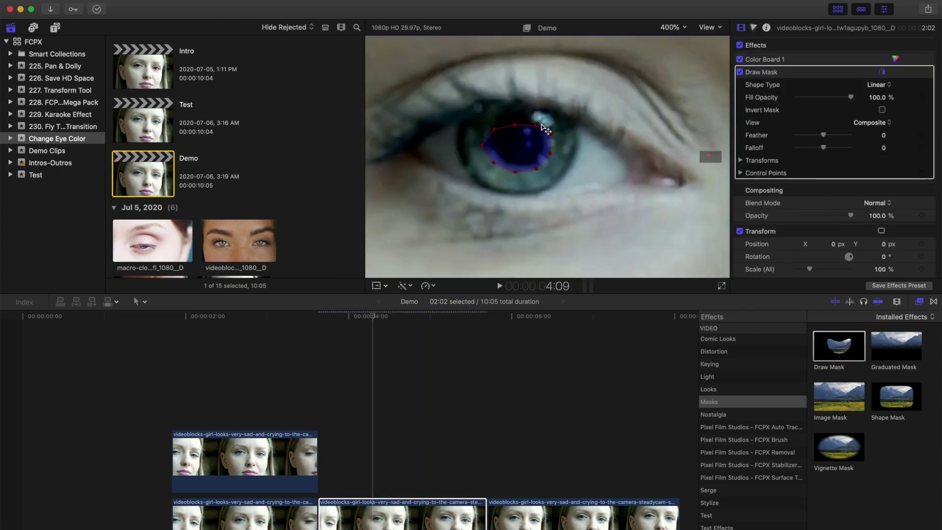
Feather the iris mask to 43 and keyframe its control points at this frame
left_click_drag(827, 134, 837, 135)
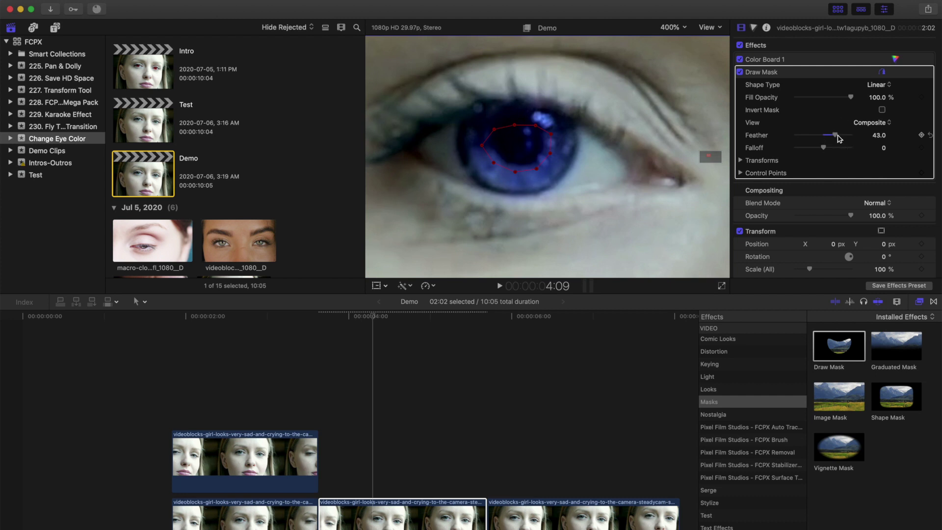
left_click(741, 160)
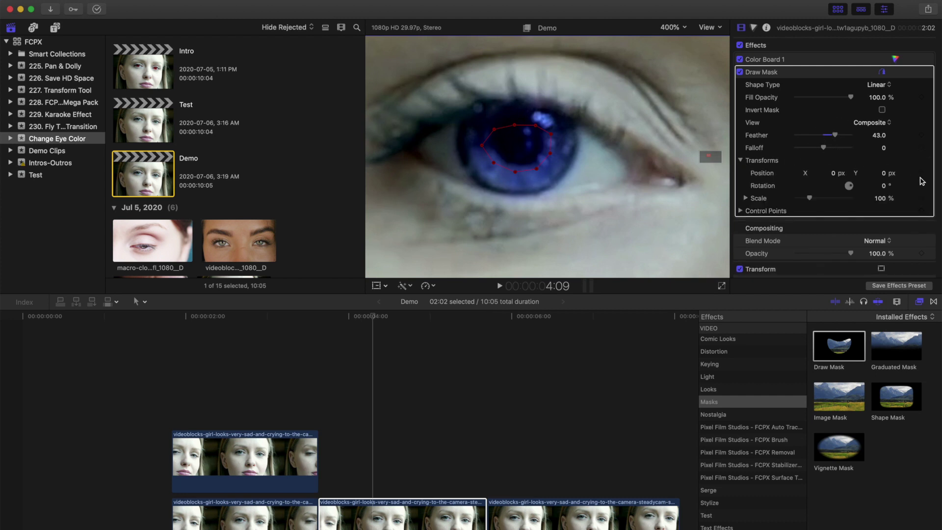
left_click(923, 211)
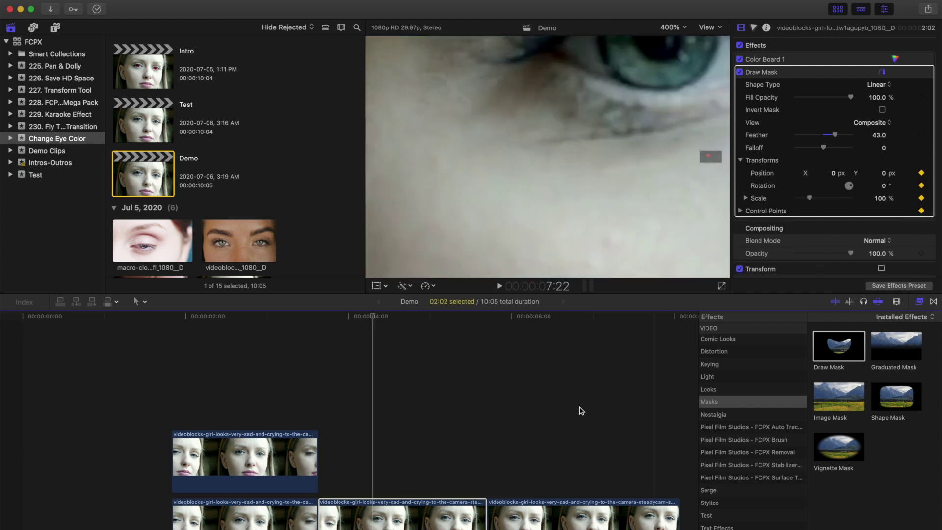
left_click(375, 315)
Step back to earlier frames and move the mask to follow the iris
key("Left")
key("Left")
key("Left")
key("Left")
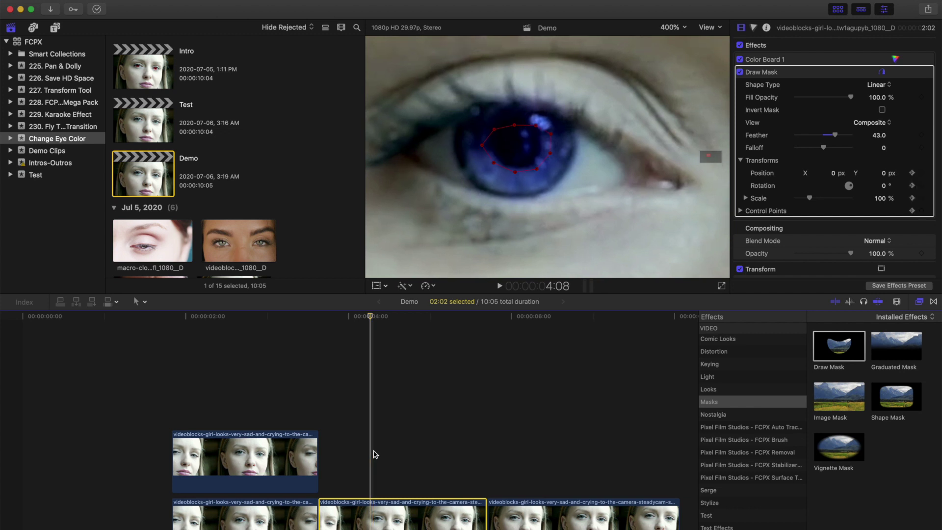
mouse_move(515, 148)
left_mouse_down()
mouse_move(498, 159)
mouse_move(506, 166)
left_mouse_up()
key("Left")
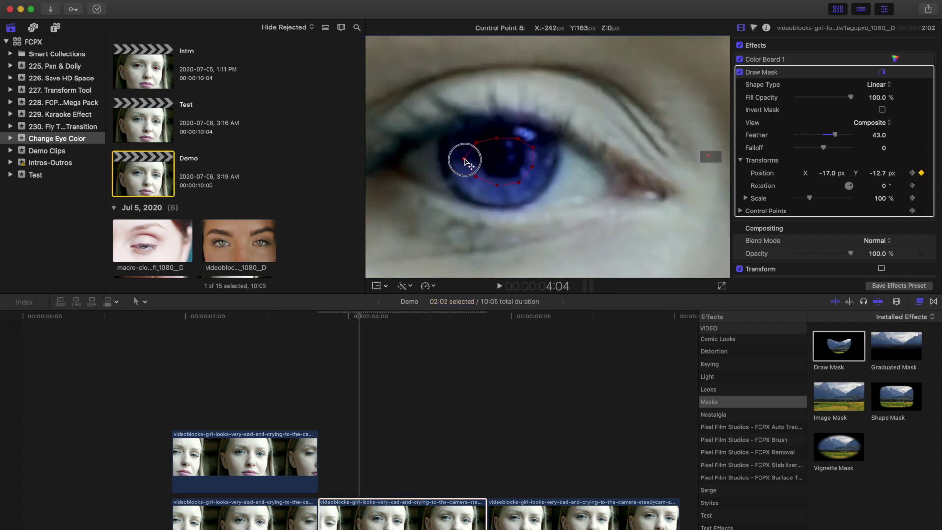
key("Left")
key("Left")
key("Left")
key("Left")
key("Left")
key("Left")
key("Left")
key("Left")
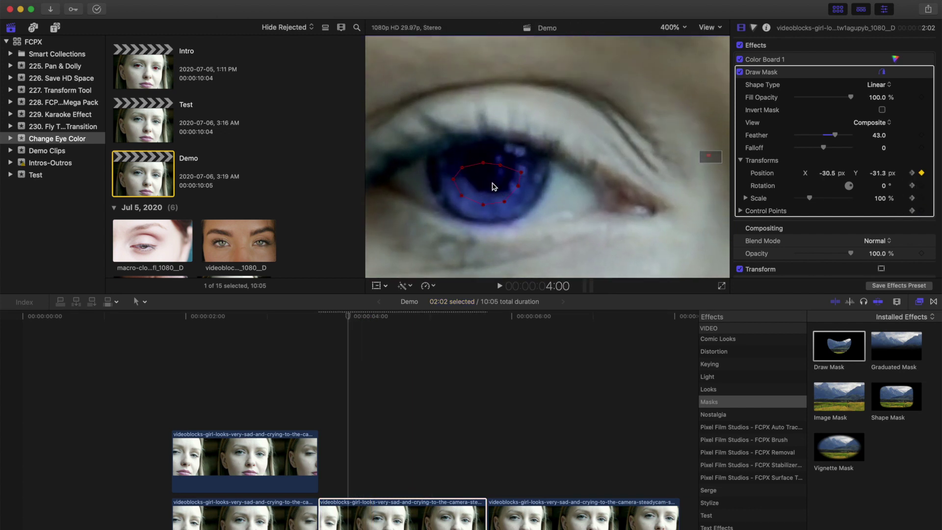
key("super+equal")
Pull a blue mask control point left to fit the iris at 3:25
left_click_drag(479, 193, 422, 216)
key("Left")
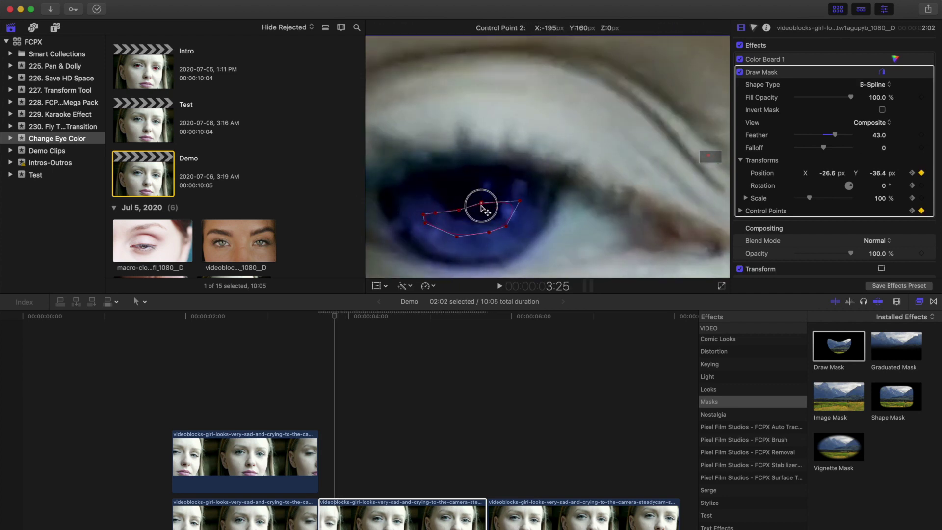